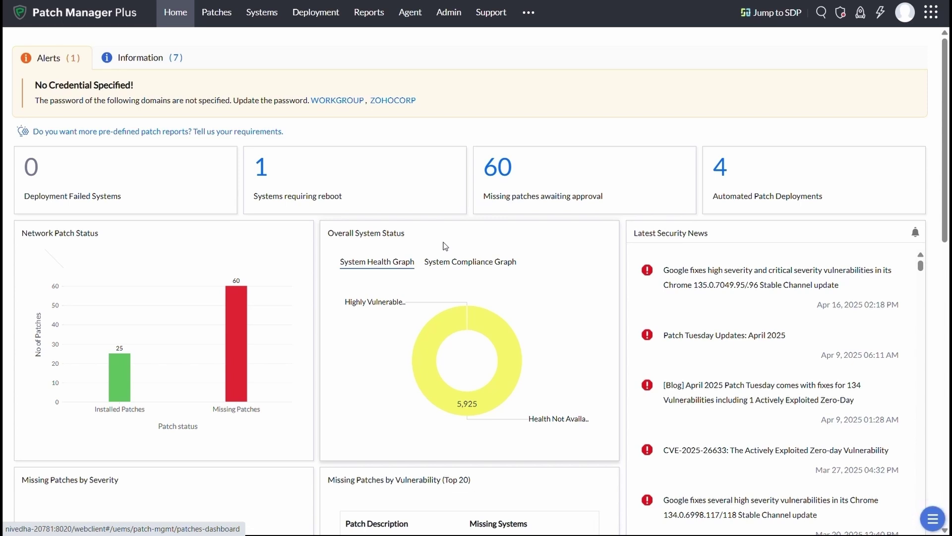
# Filter to top-priority critical patches and select patch 41033, the April 2025 Windows 11 update.
pyautogui.click(216, 22)
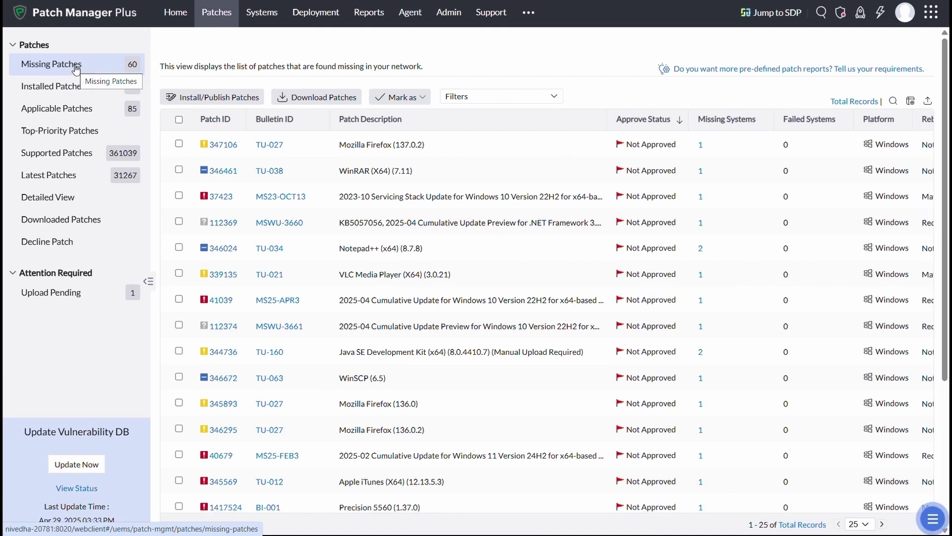
pyautogui.click(69, 137)
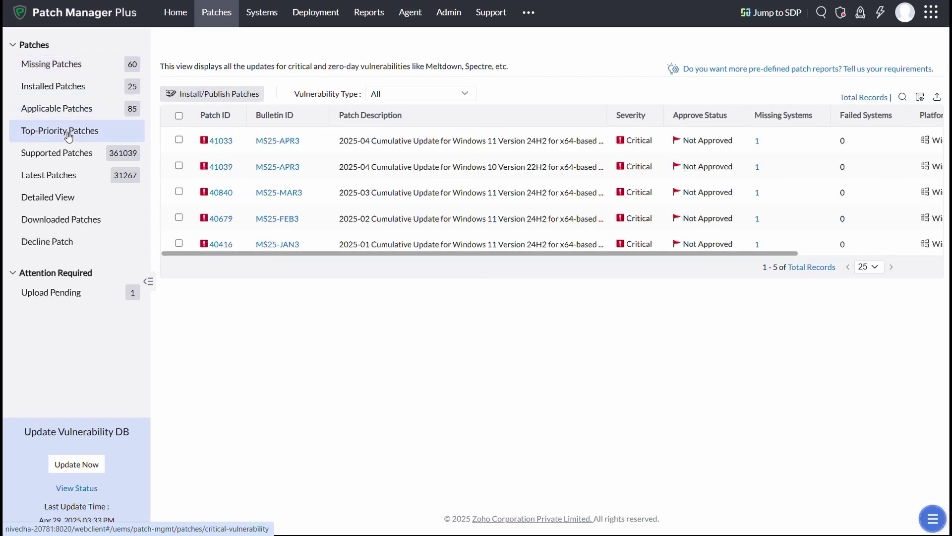
pyautogui.click(179, 140)
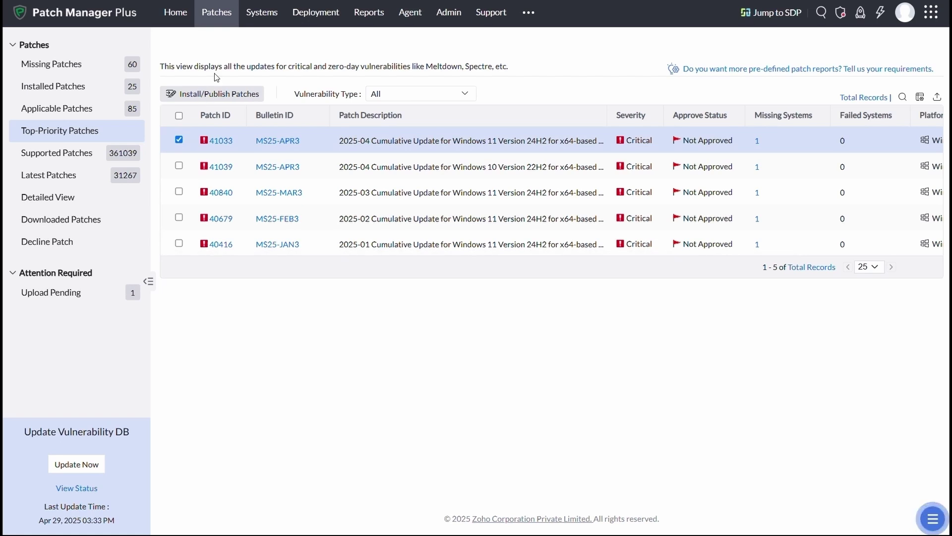
pyautogui.click(316, 20)
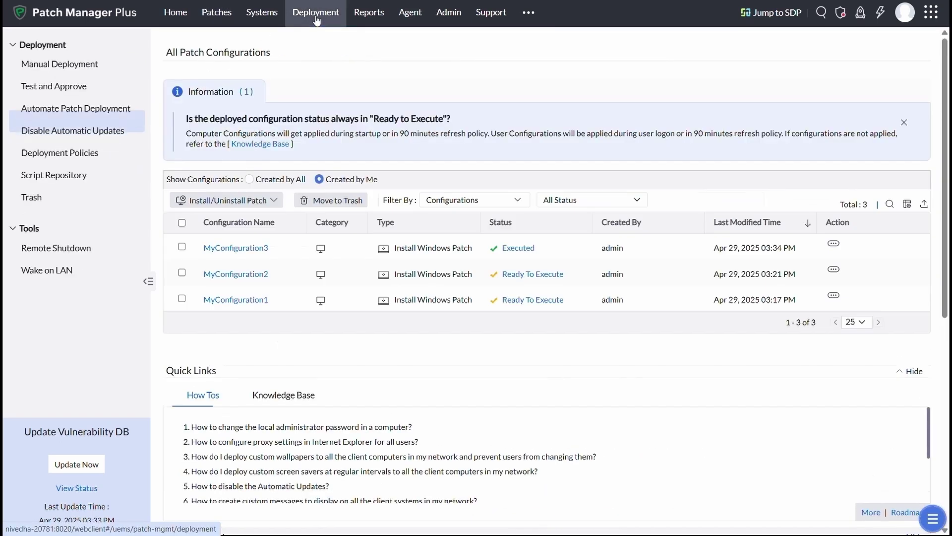
# Draft a Windows automated deployment task with download/deployment failure notifications enabled, then cancel it.
pyautogui.click(85, 111)
pyautogui.click(189, 108)
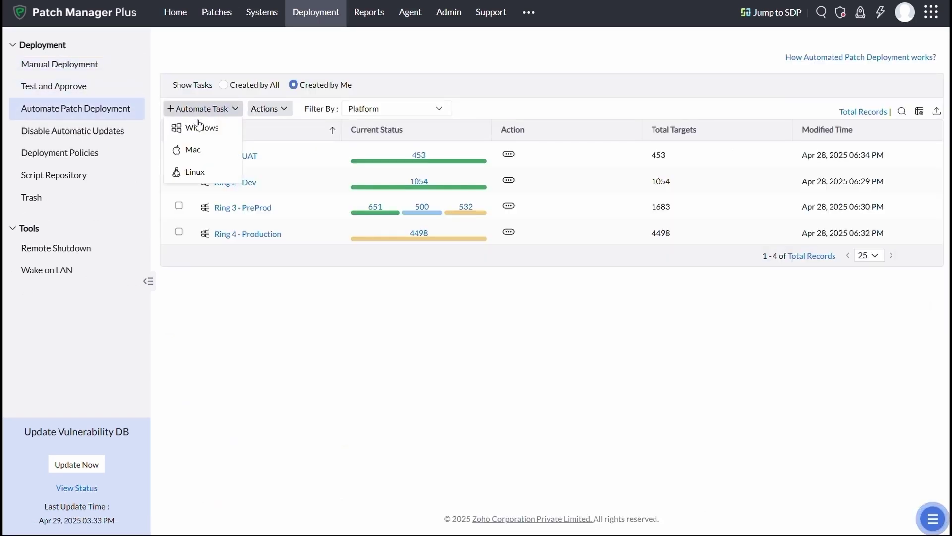
pyautogui.click(203, 128)
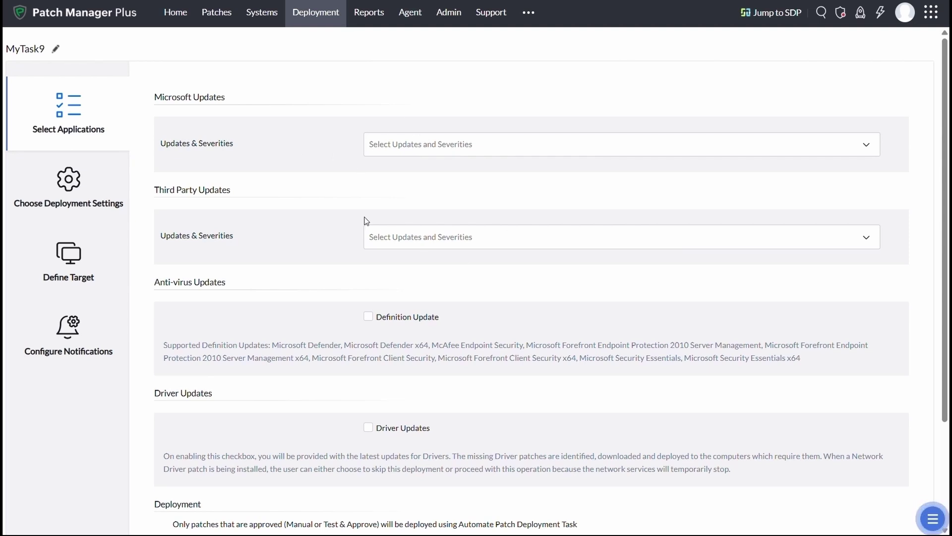
pyautogui.click(75, 193)
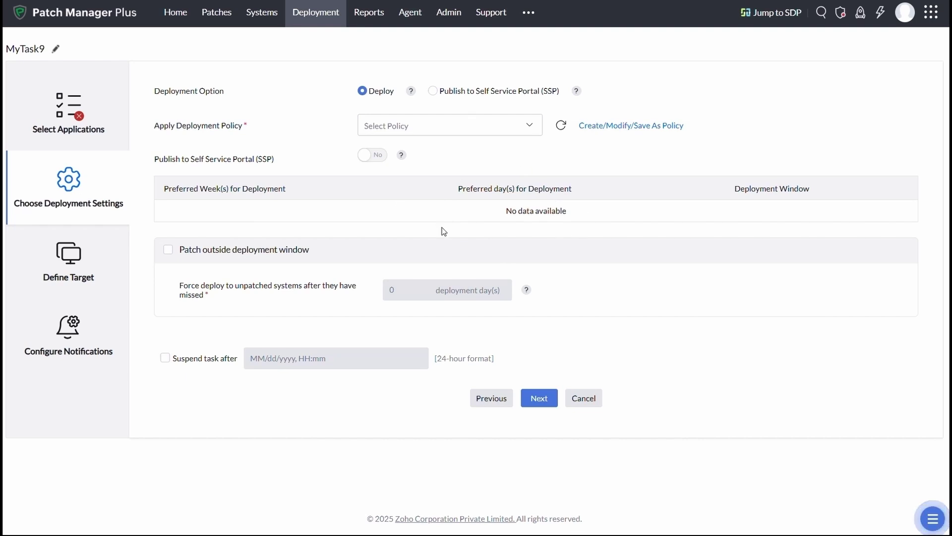
pyautogui.click(77, 327)
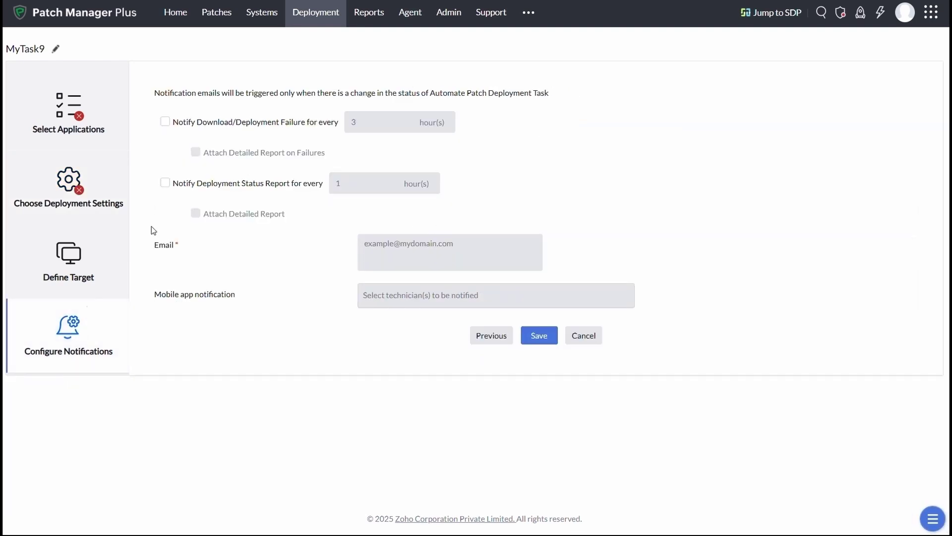
pyautogui.click(165, 122)
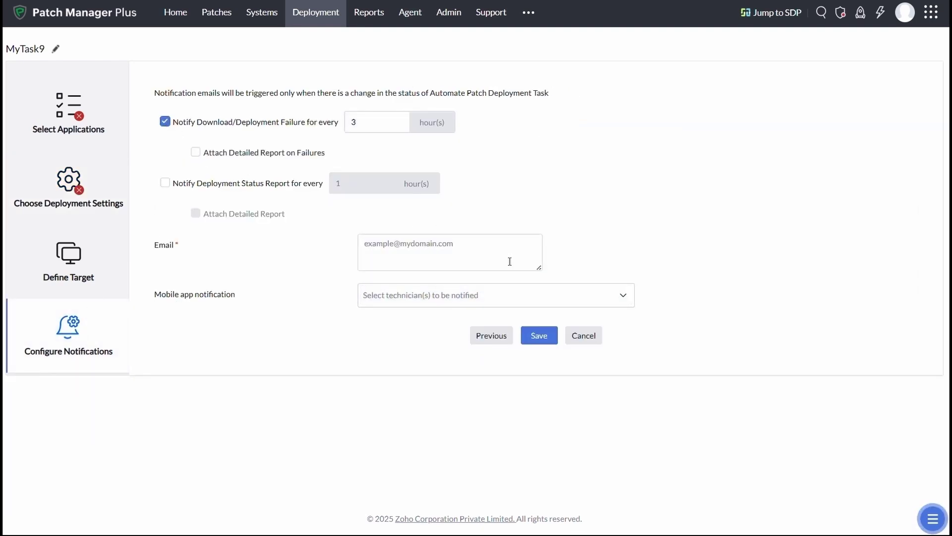
pyautogui.click(586, 334)
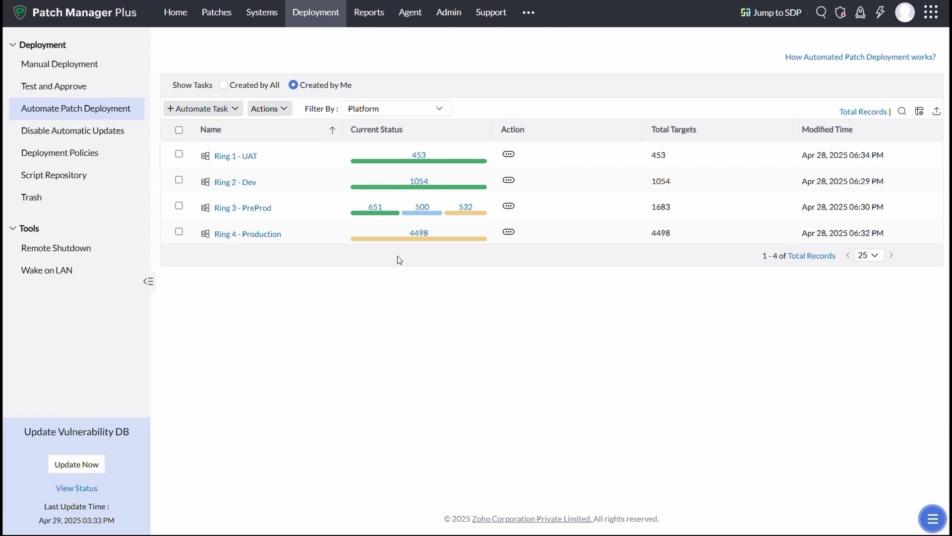
# Create a new deployment policy, review its pre/post-deployment steps, and turn on user deployment notifications.
pyautogui.click(113, 153)
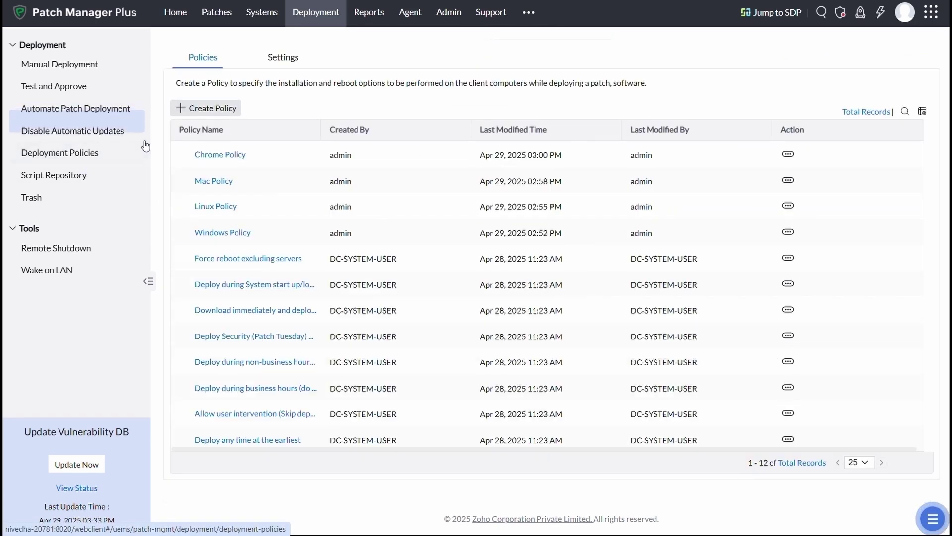
pyautogui.click(206, 109)
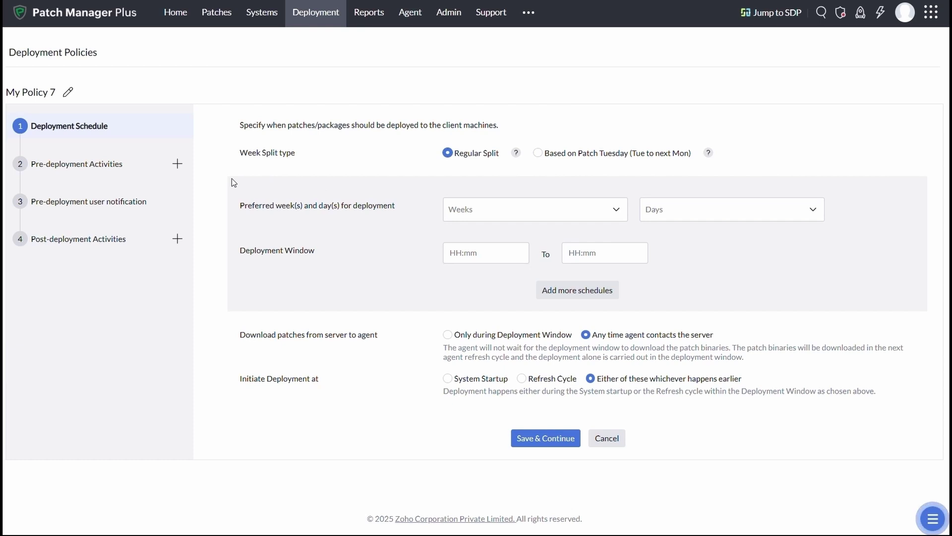
pyautogui.click(96, 168)
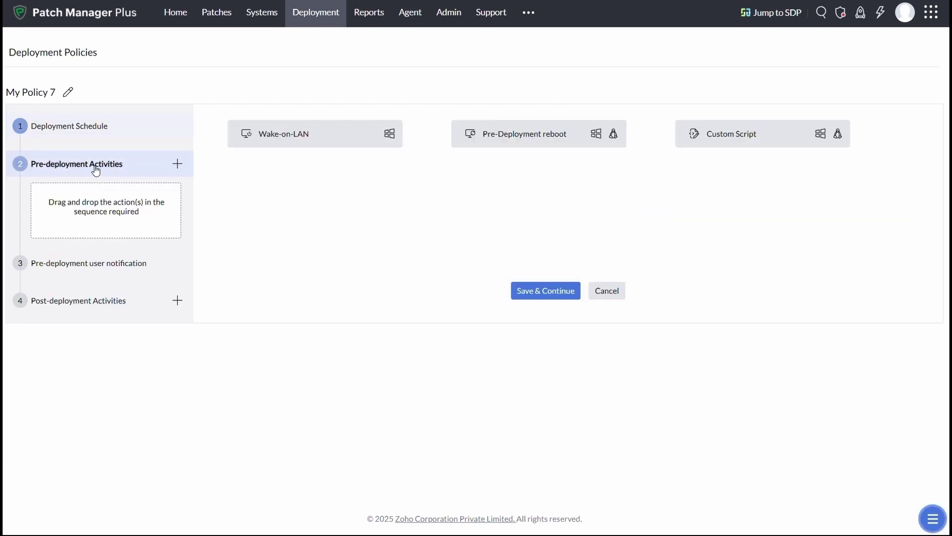
pyautogui.click(79, 299)
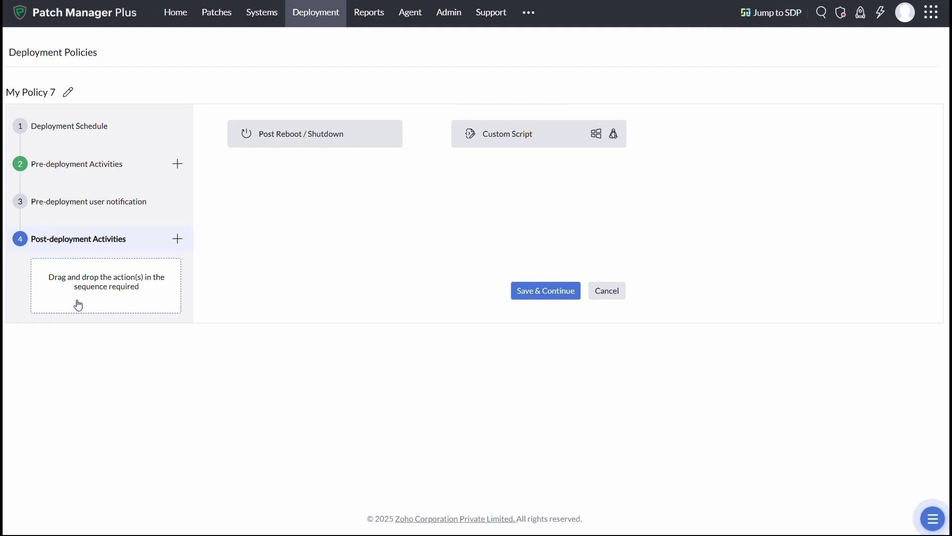
pyautogui.click(77, 204)
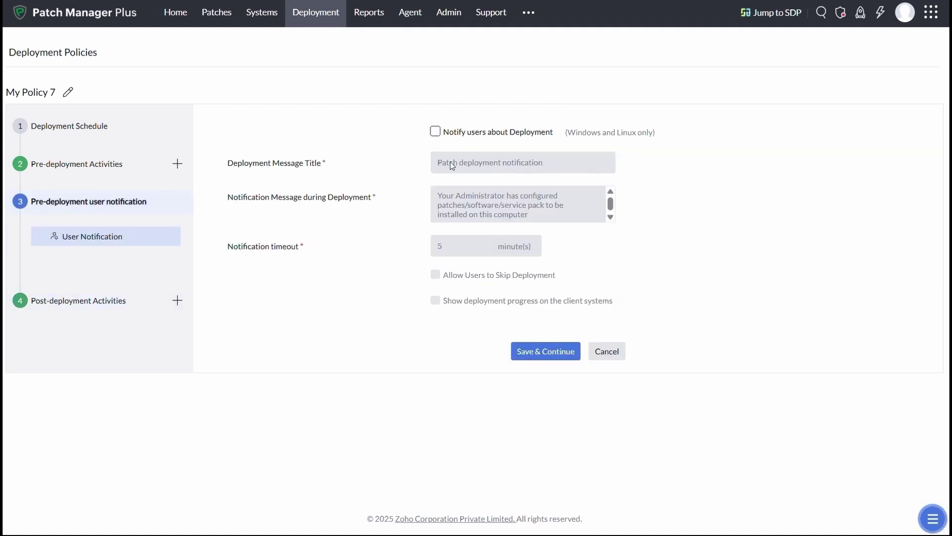
pyautogui.click(435, 131)
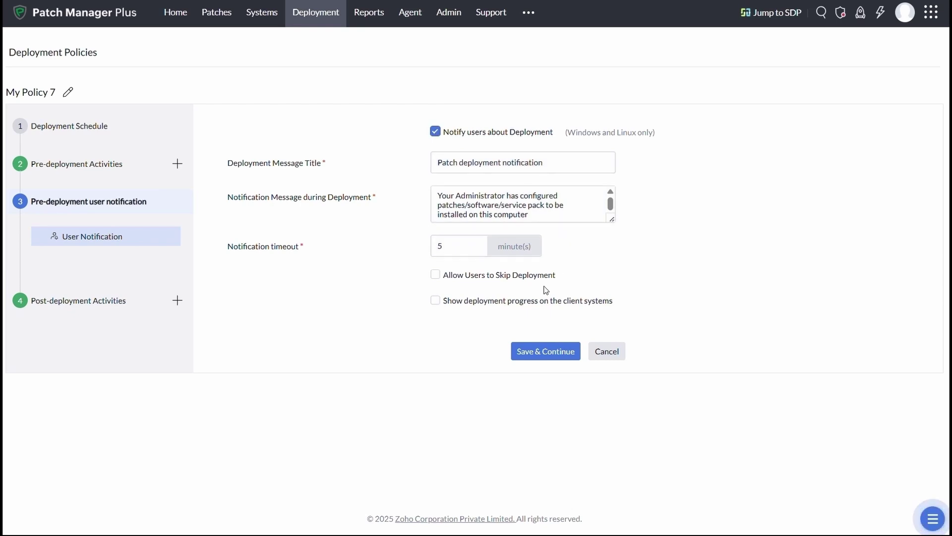
# Discard the draft policy and start a new Windows automated task at its deployment settings.
pyautogui.click(595, 351)
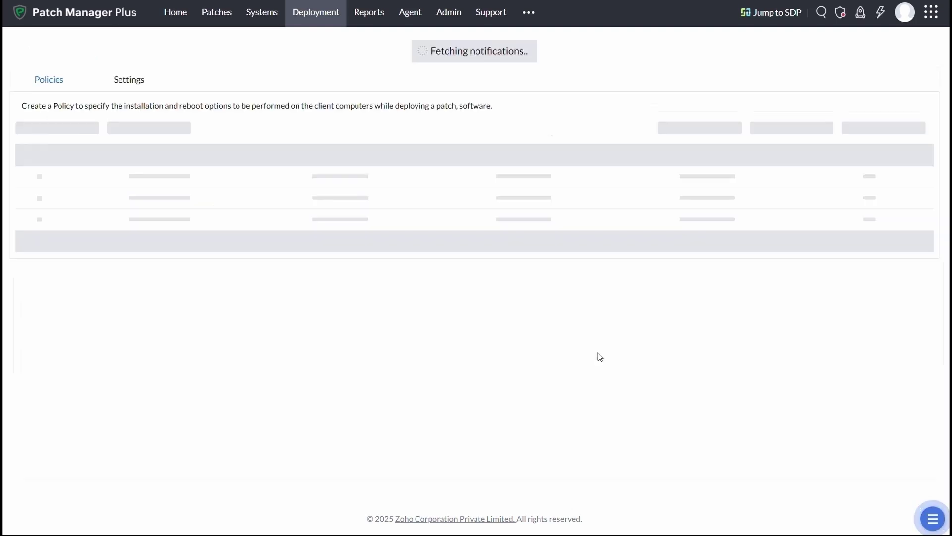
pyautogui.click(92, 107)
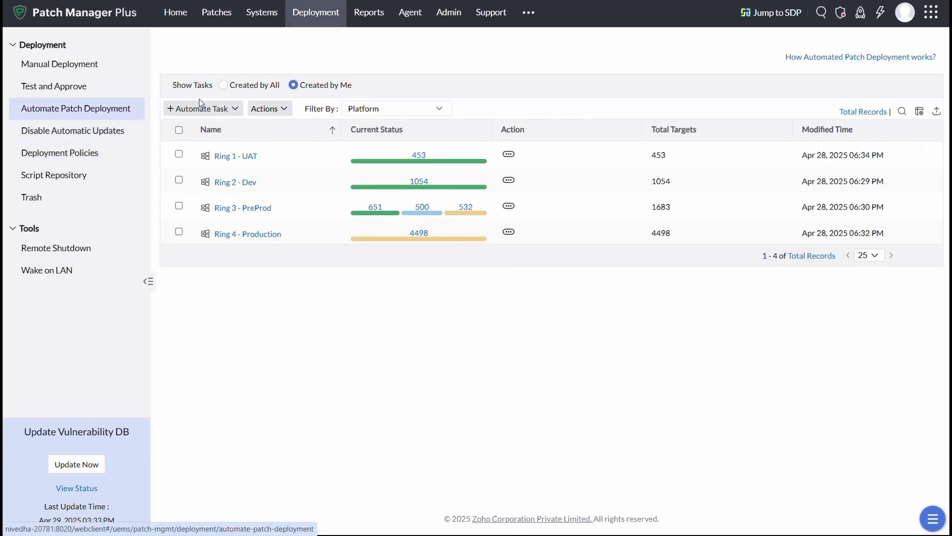
pyautogui.click(201, 108)
pyautogui.click(201, 128)
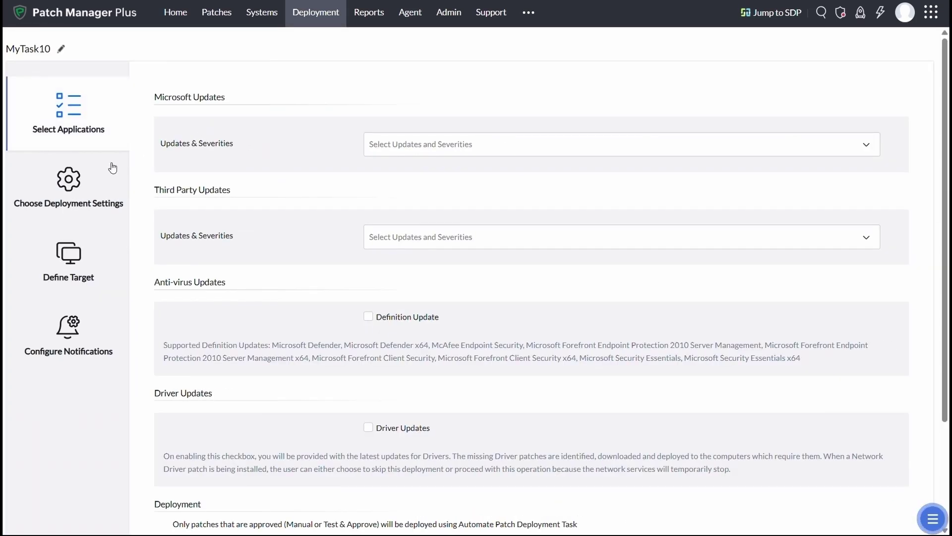
pyautogui.click(74, 187)
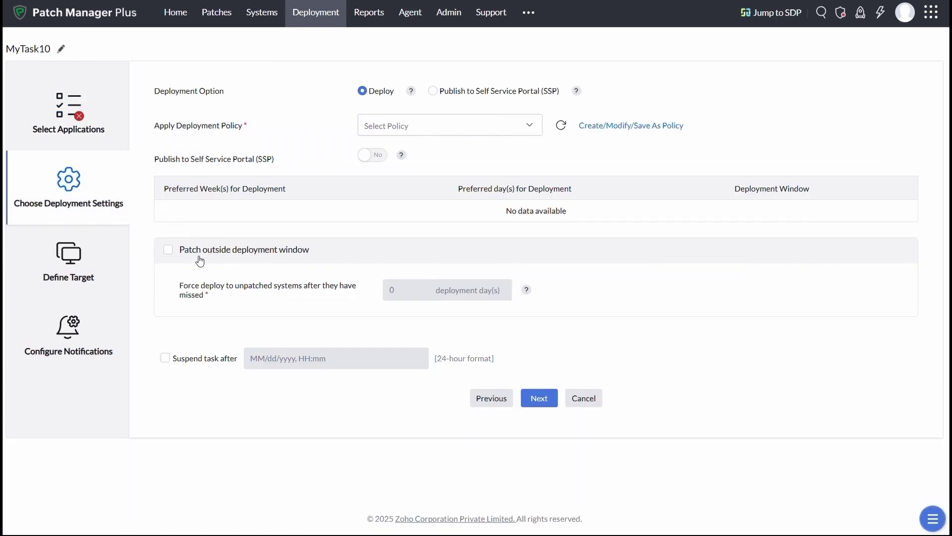
# Allow patching outside the deployment window after 4 missed days, then discard the task.
pyautogui.click(168, 250)
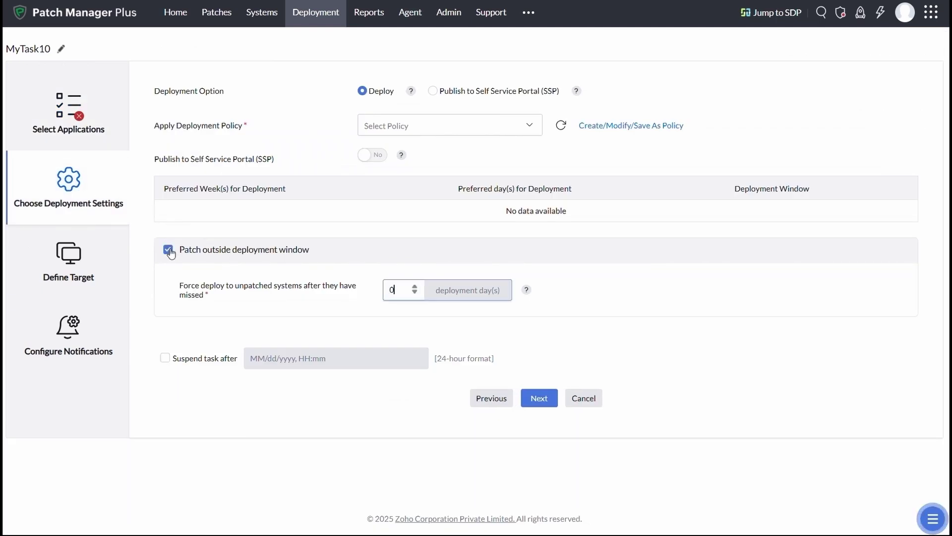
pyautogui.moveTo(525, 291)
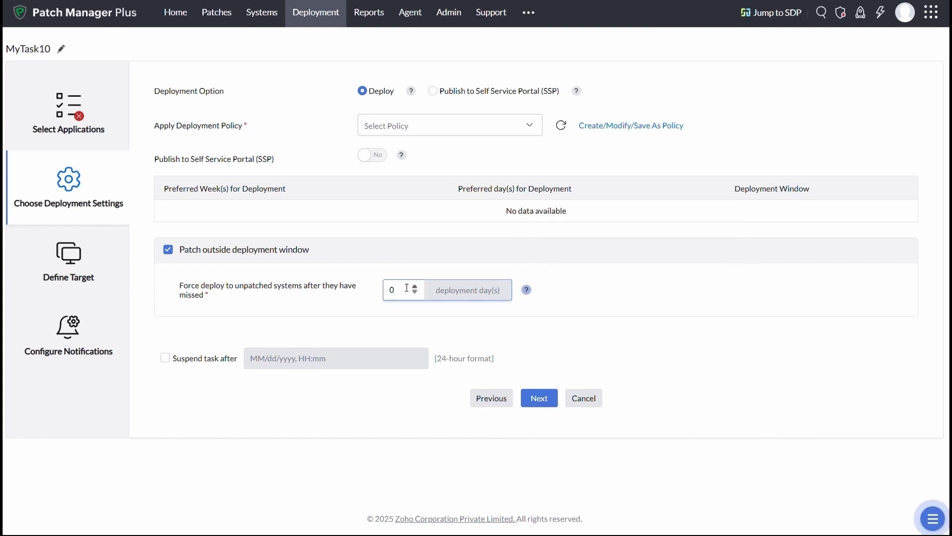
pyautogui.press('BackSpace')
pyautogui.write('4')
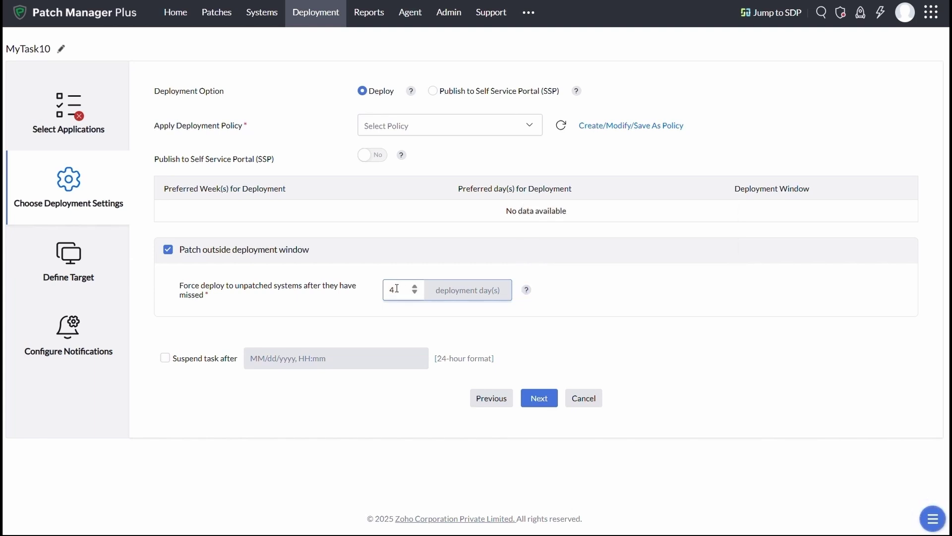
pyautogui.click(594, 403)
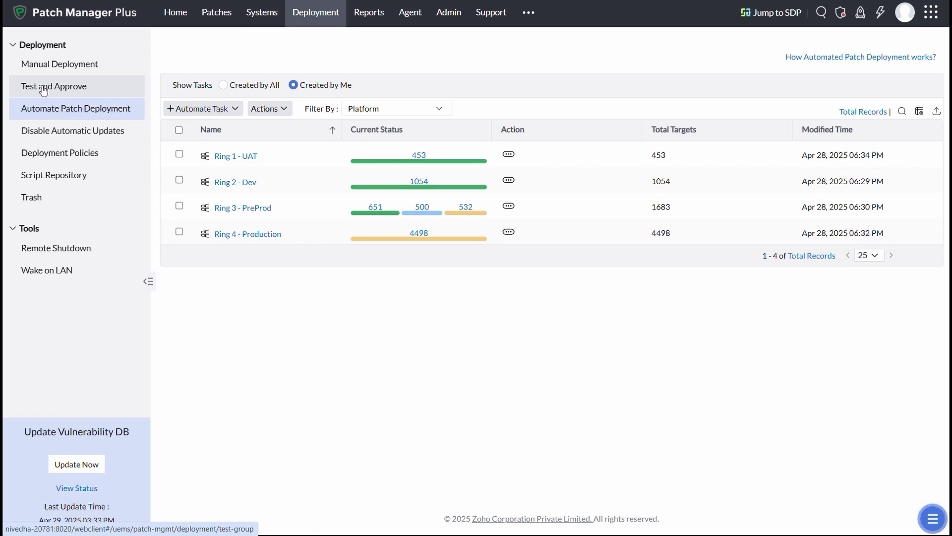
pyautogui.click(44, 90)
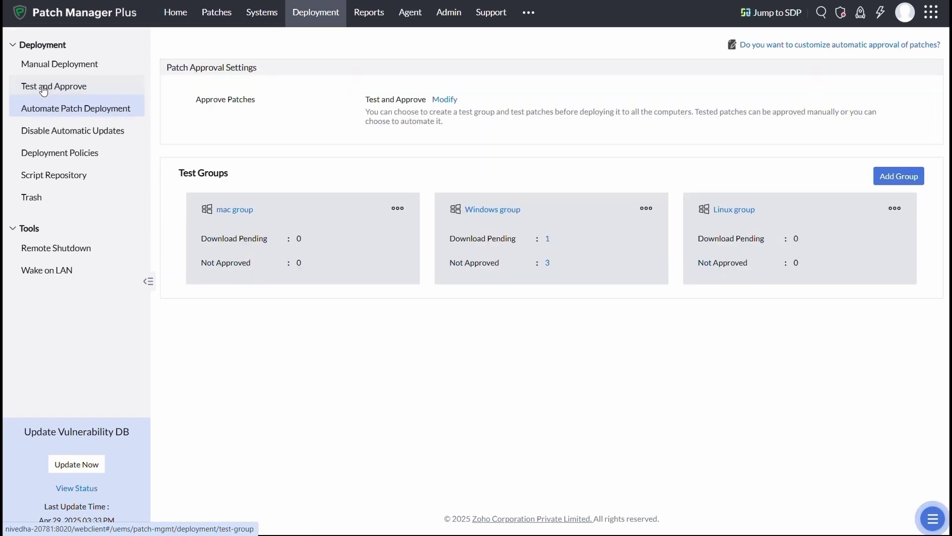
pyautogui.click(878, 178)
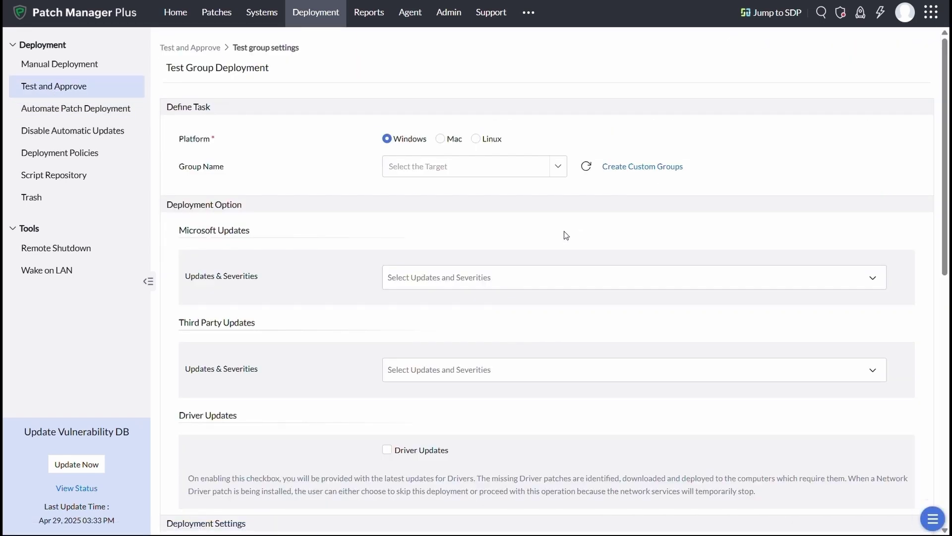
pyautogui.scroll(-10, 566, 235)
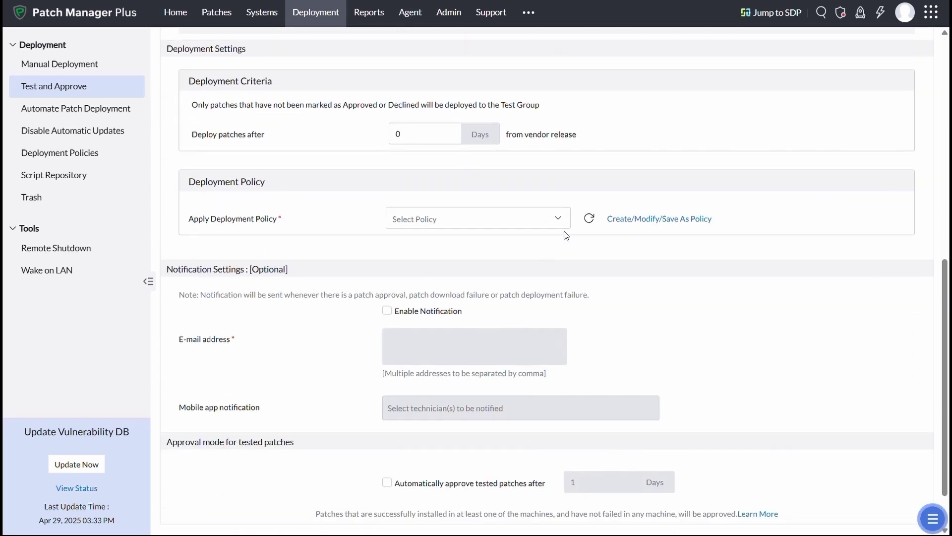
pyautogui.scroll(-1, 566, 235)
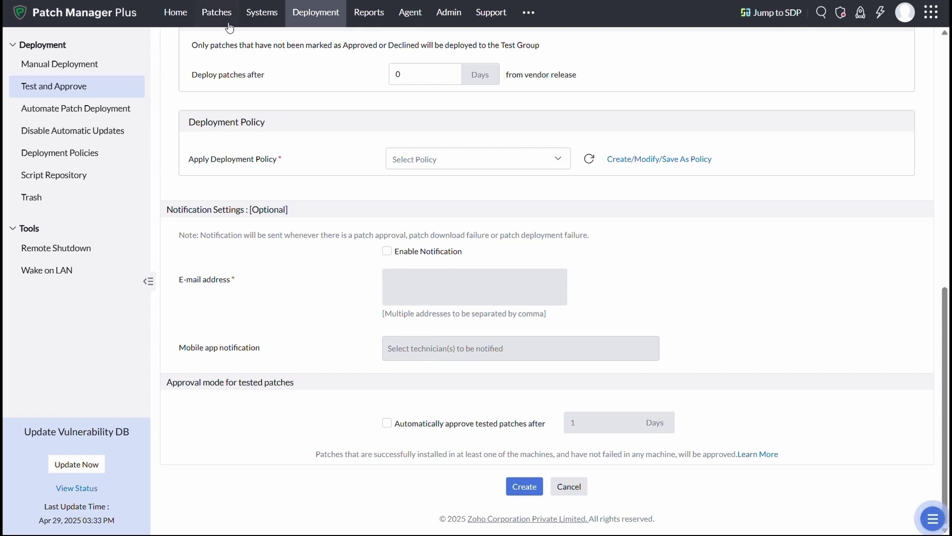
# Start a group patch decline, browse its Patches, Applications and Family tabs, and cancel it.
pyautogui.click(217, 14)
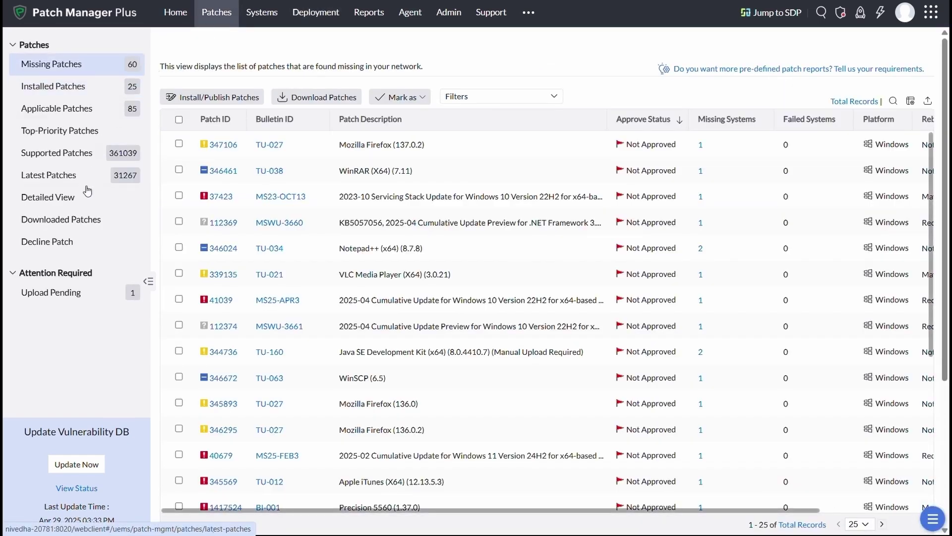
pyautogui.click(64, 245)
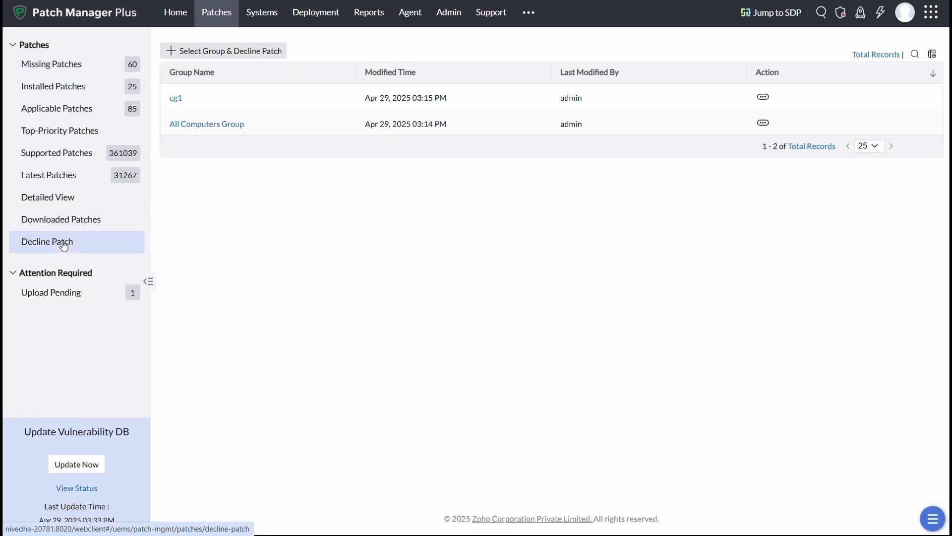
pyautogui.click(230, 51)
pyautogui.click(89, 221)
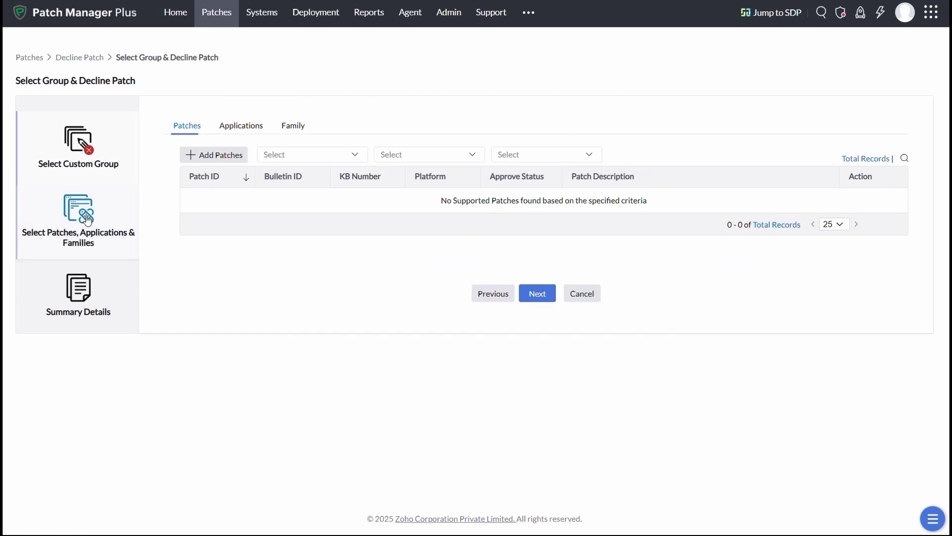
pyautogui.click(251, 126)
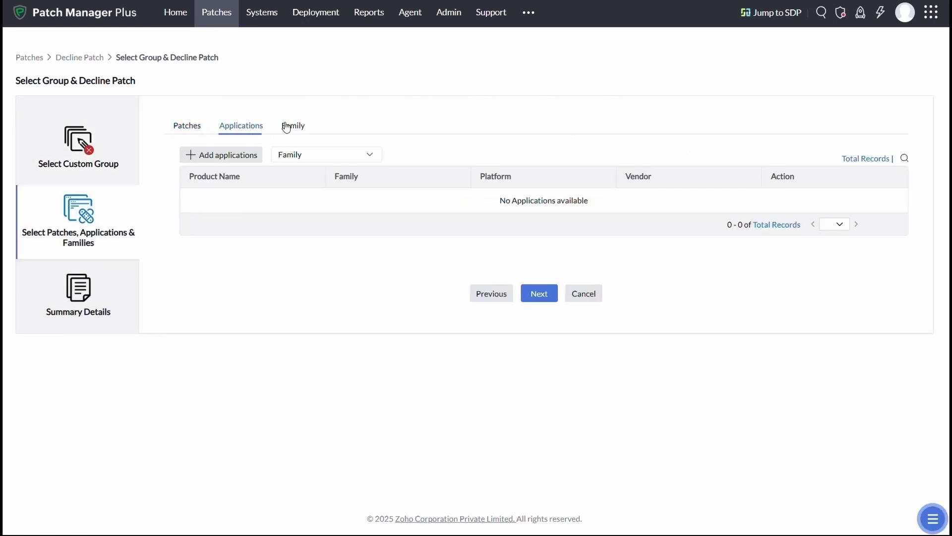
pyautogui.click(288, 126)
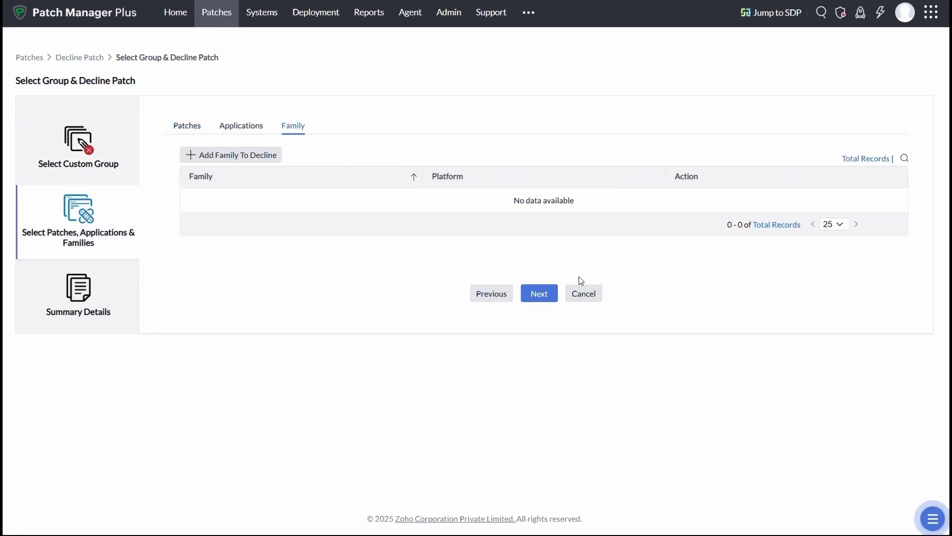
pyautogui.click(584, 294)
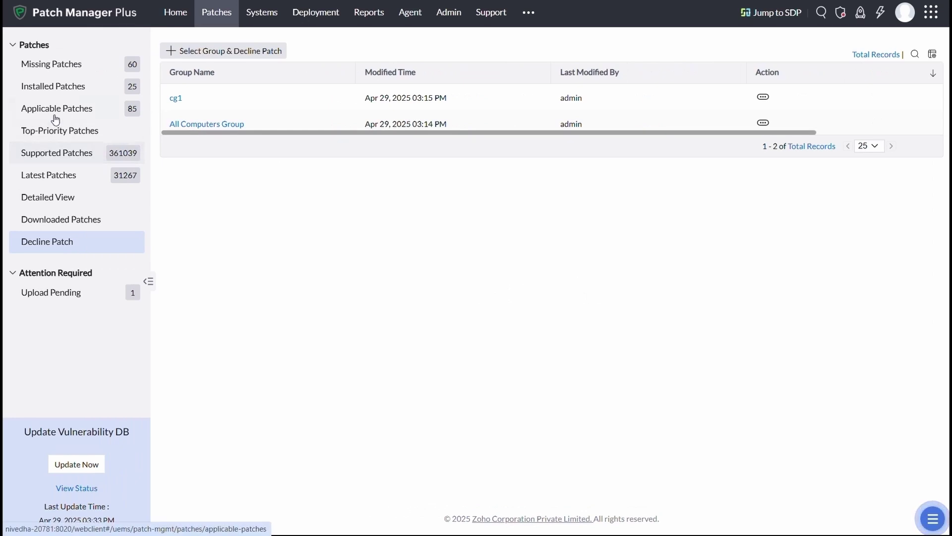
# Select installed patch 41206 for uninstall, review the form, then cancel without deploying.
pyautogui.click(50, 91)
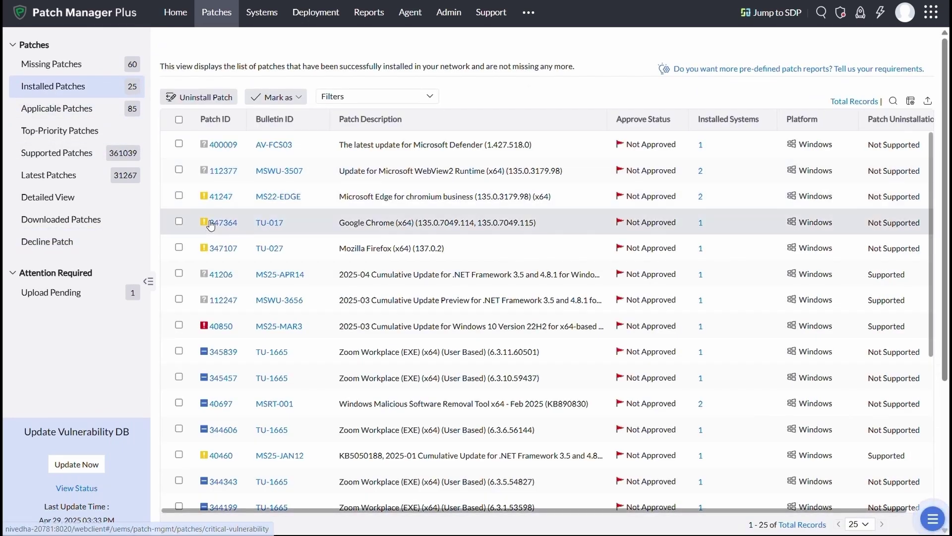
pyautogui.click(179, 274)
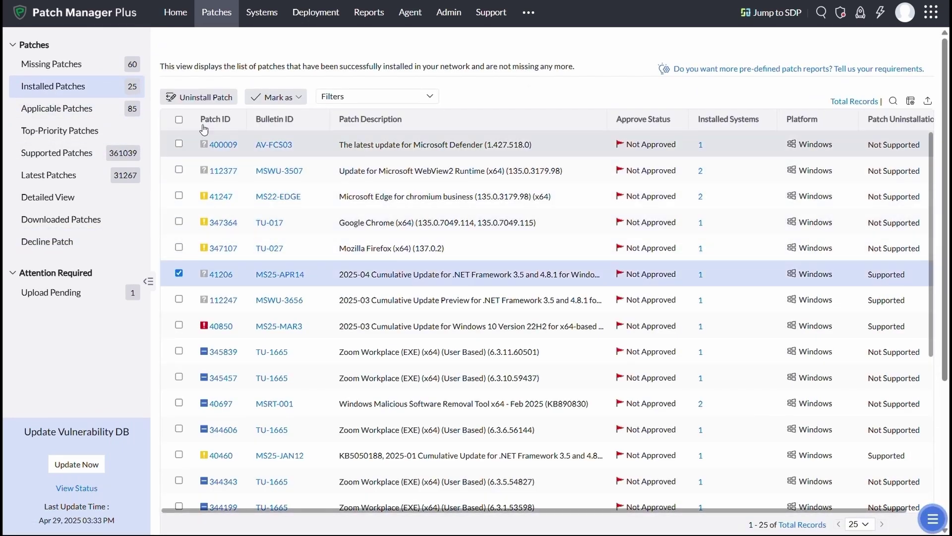
pyautogui.click(207, 99)
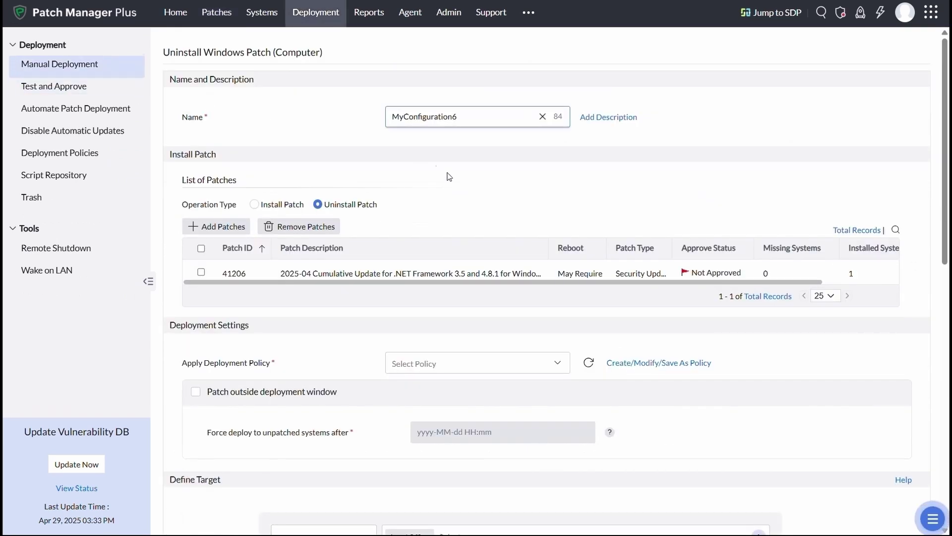
pyautogui.scroll(-3, 459, 184)
pyautogui.scroll(-10, 459, 185)
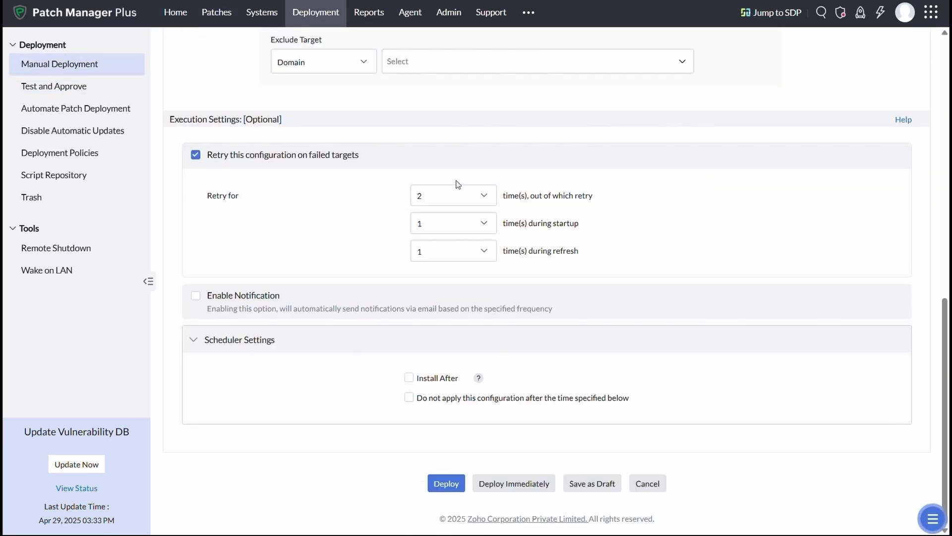
pyautogui.click(648, 483)
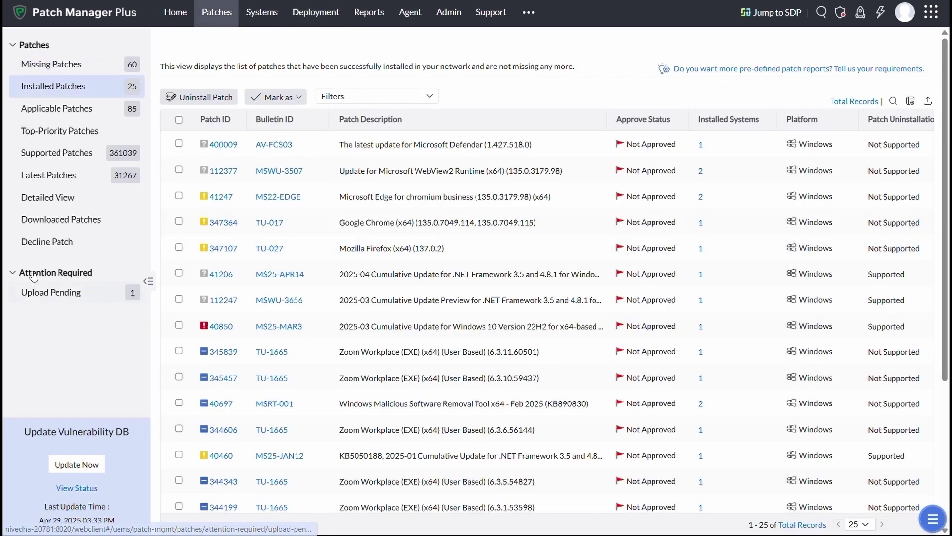
# Check Upload Pending patches, then the EOL Systems and Reboot Pending system views.
pyautogui.click(58, 297)
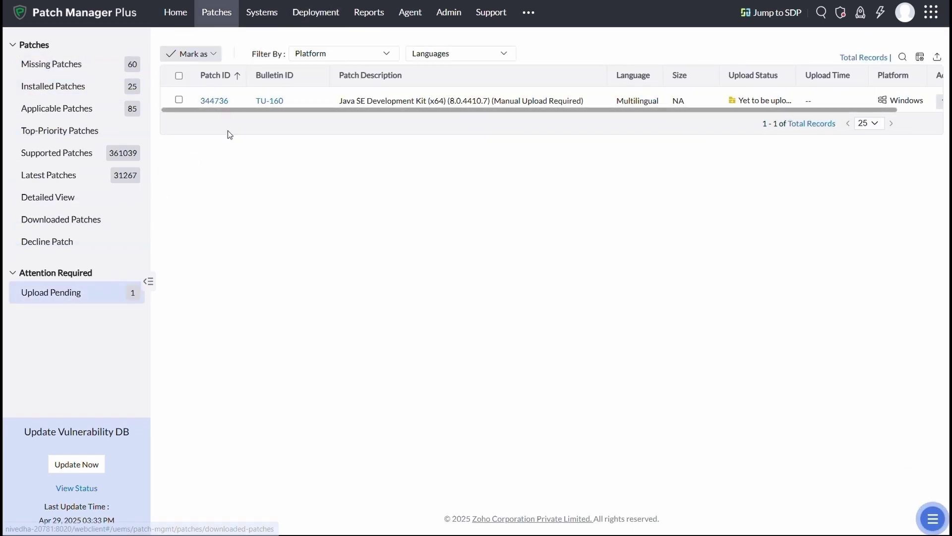
pyautogui.click(268, 16)
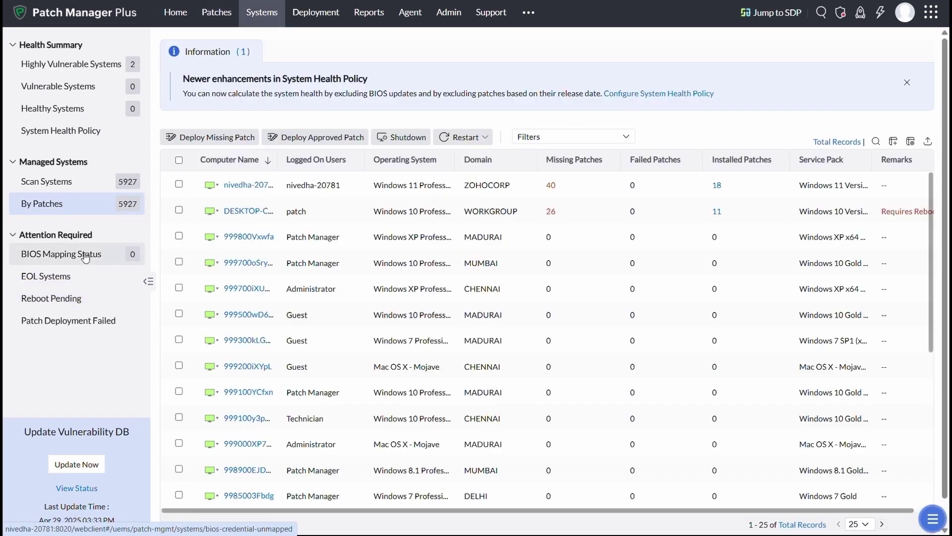
pyautogui.click(48, 283)
pyautogui.click(52, 301)
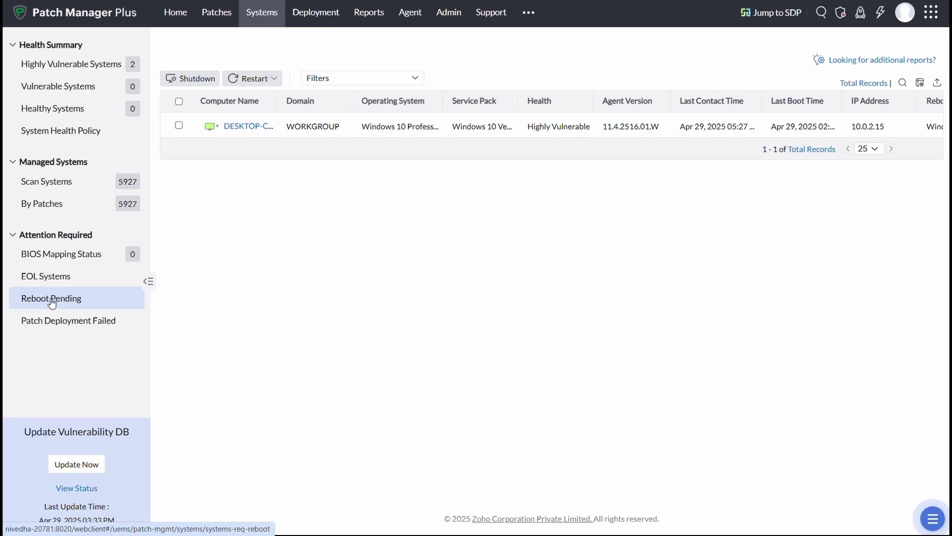
pyautogui.click(371, 16)
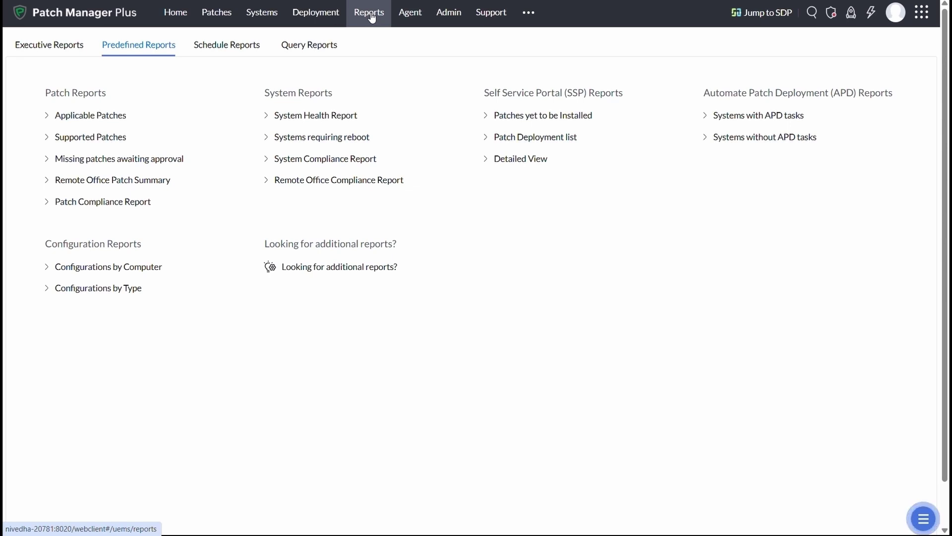
# View the Schedule Reports tab, then the Query Reports tab holding report cn.
pyautogui.click(236, 49)
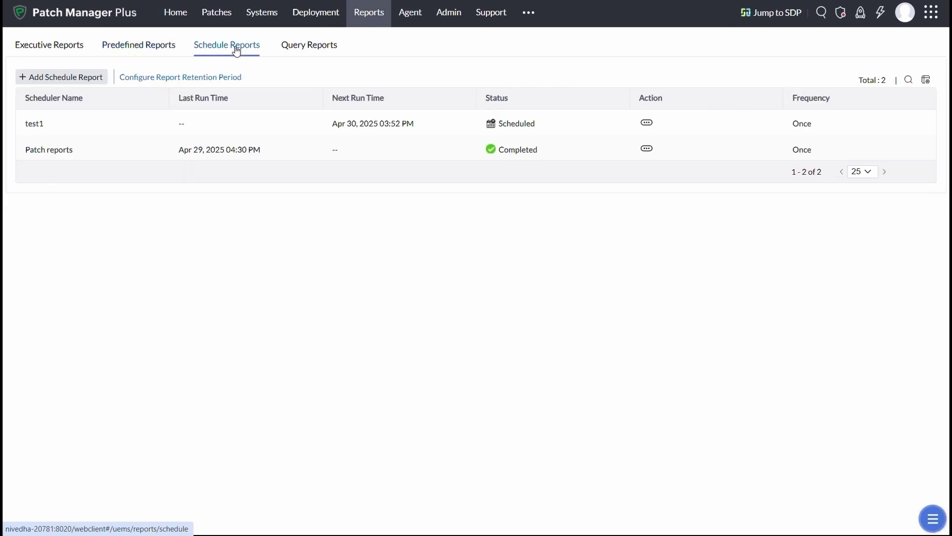
pyautogui.click(308, 50)
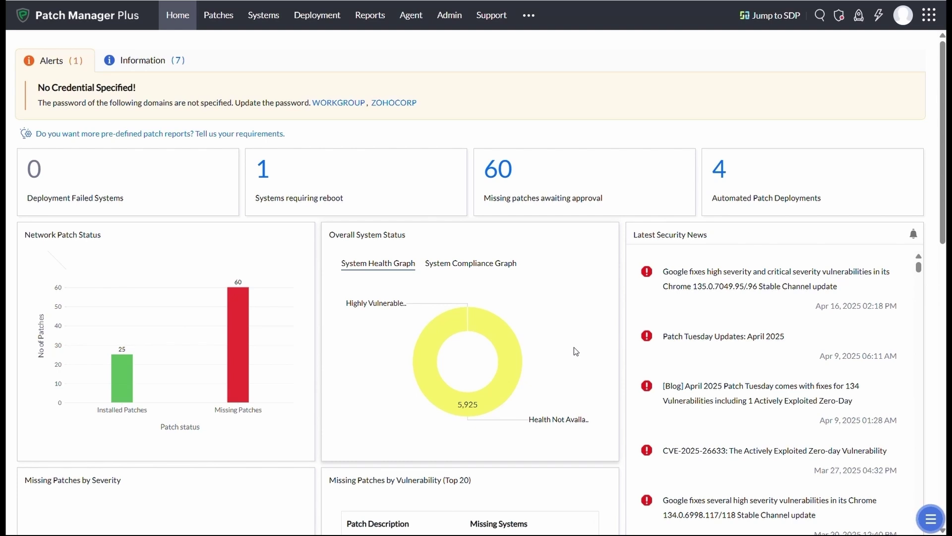
# Scroll down through the home dashboard's counters, charts and news, then back to the top.
pyautogui.scroll(-5, 575, 352)
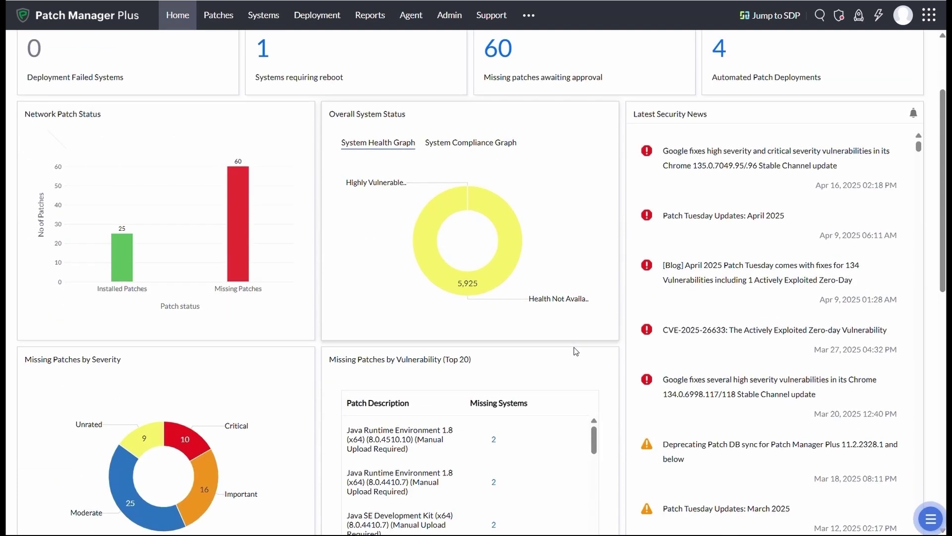
pyautogui.scroll(-3, 575, 351)
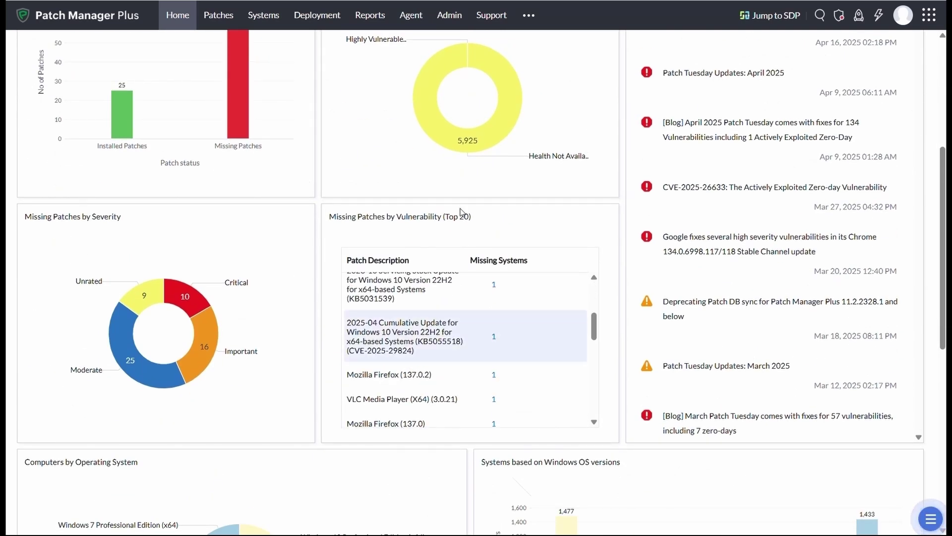
pyautogui.scroll(-4, 279, 196)
pyautogui.scroll(-5, 281, 197)
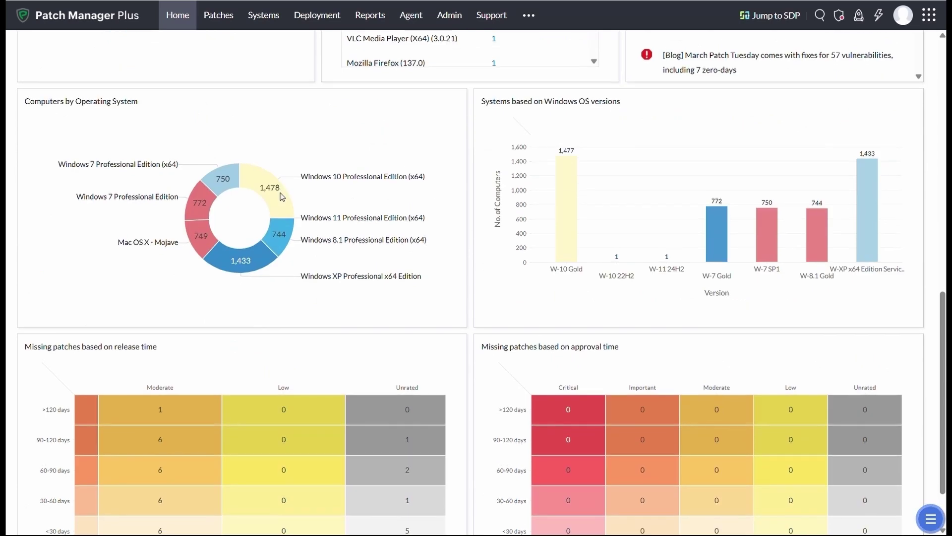
pyautogui.scroll(6, 282, 197)
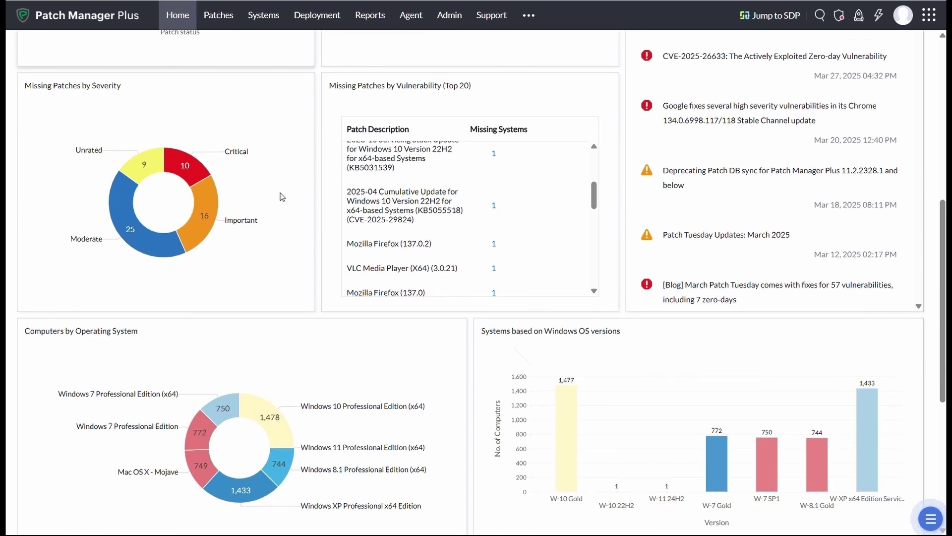
pyautogui.scroll(8, 281, 197)
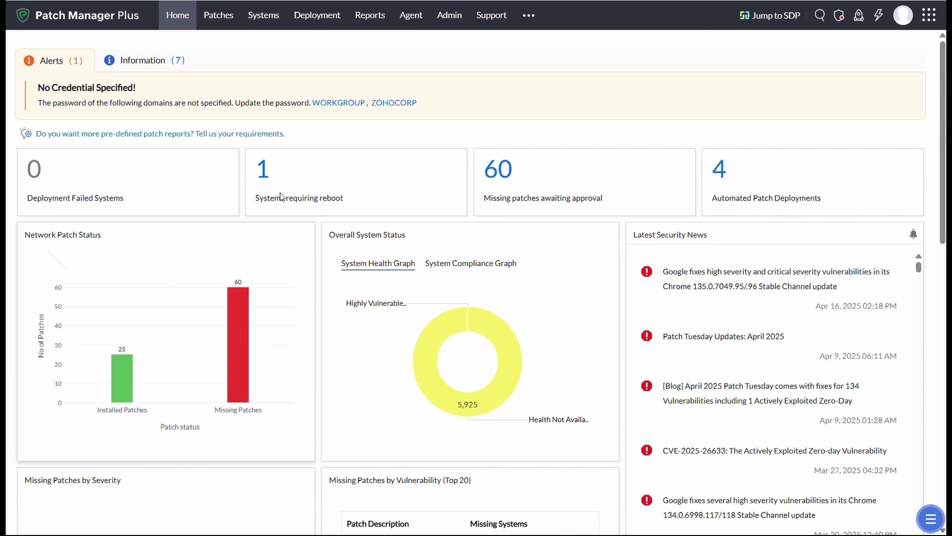